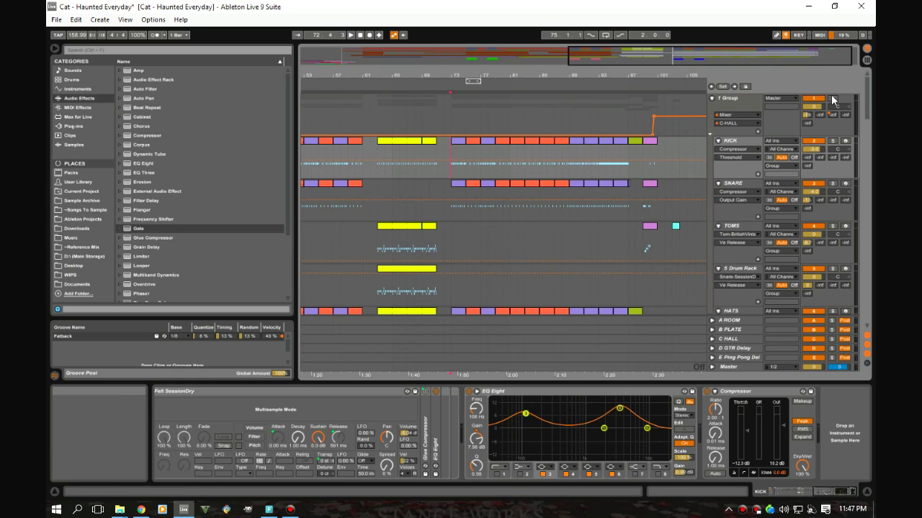
Step: Play the arrangement from bar 71 on the drum group to hear the drums in the mix
{"action": "left_click", "coordinate": [440, 126]}
{"action": "left_click", "coordinate": [442, 127]}
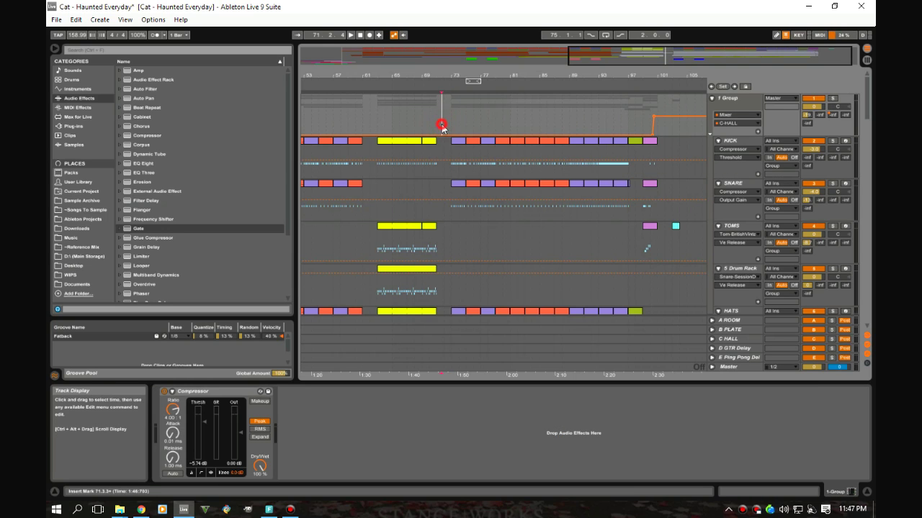
{"action": "key", "text": "space"}
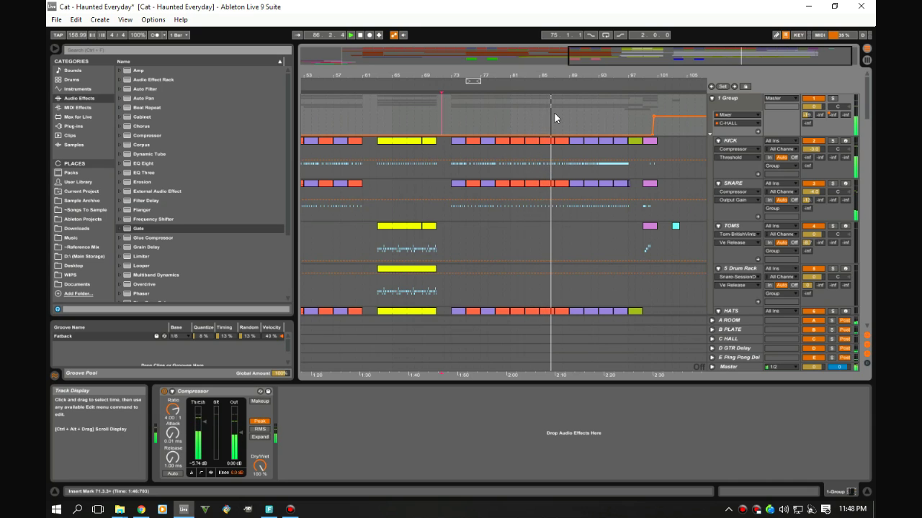
Step: Solo 1 Group, play it from bar 80, then bring up the KICK track's device chain
{"action": "left_click", "coordinate": [831, 98]}
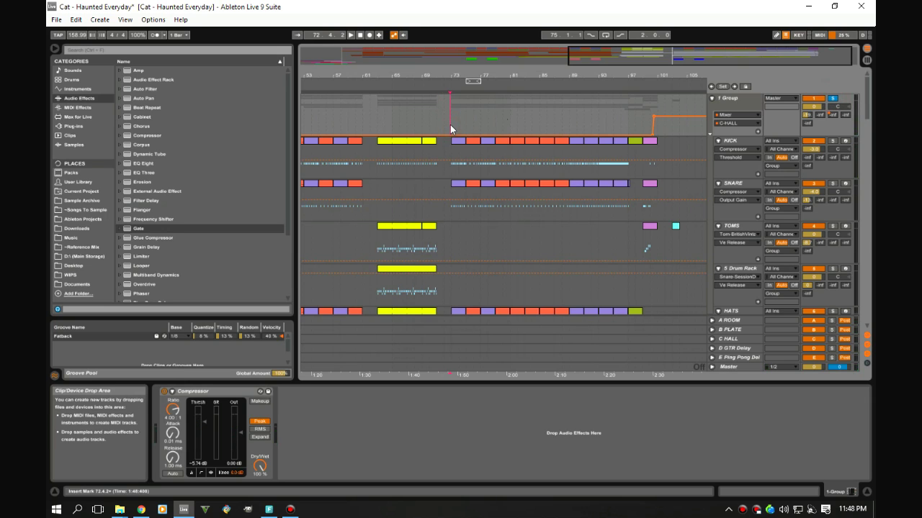
{"action": "left_click", "coordinate": [509, 119]}
{"action": "key", "text": "space"}
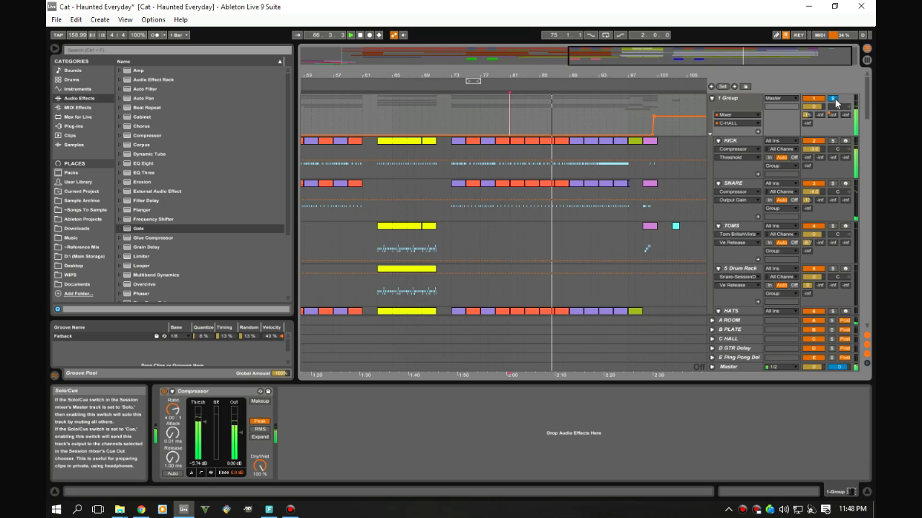
{"action": "left_click", "coordinate": [496, 160]}
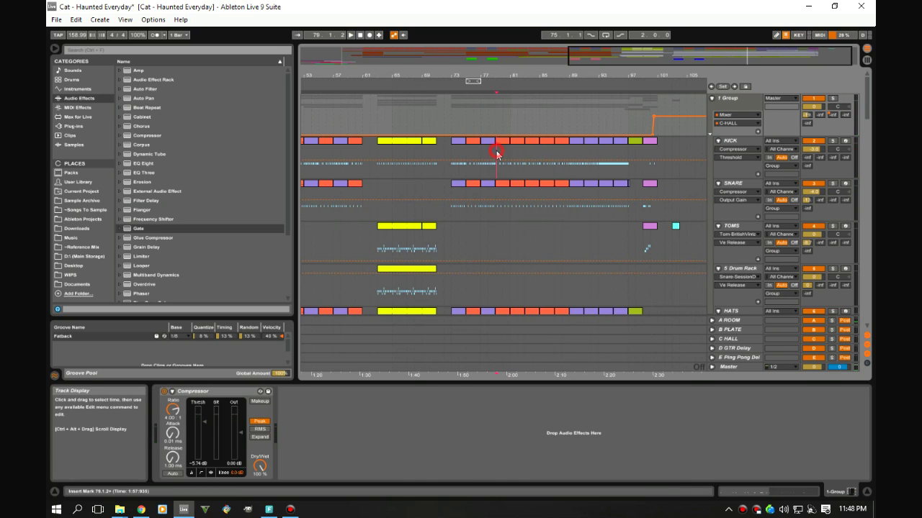
Step: Inspect the EQ Eight boosts: kick at 108 Hz and 3.60 kHz, snare at 216 Hz
{"action": "left_click", "coordinate": [526, 417]}
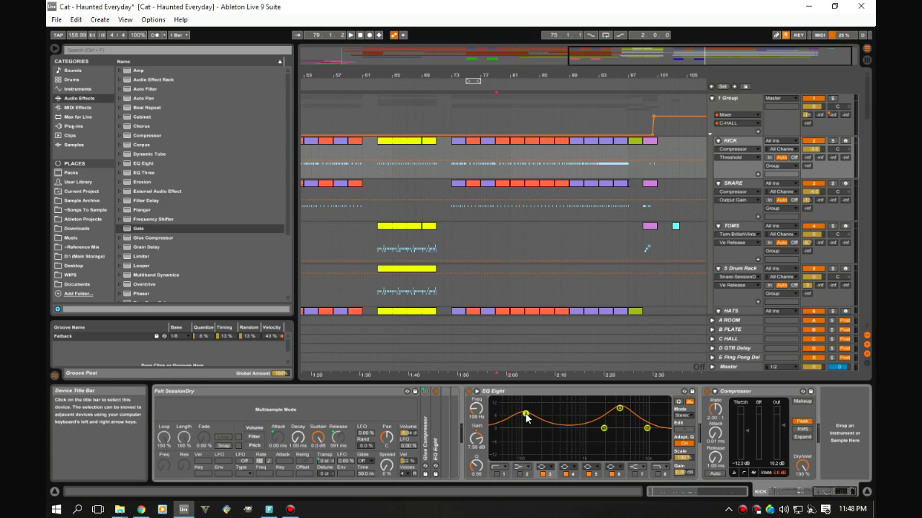
{"action": "left_click", "coordinate": [620, 410]}
{"action": "left_click", "coordinate": [566, 173]}
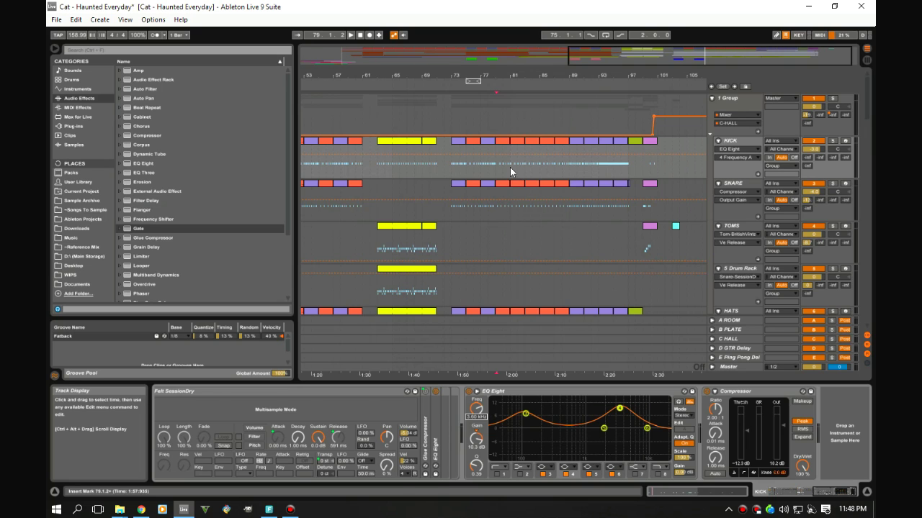
{"action": "left_click", "coordinate": [515, 206]}
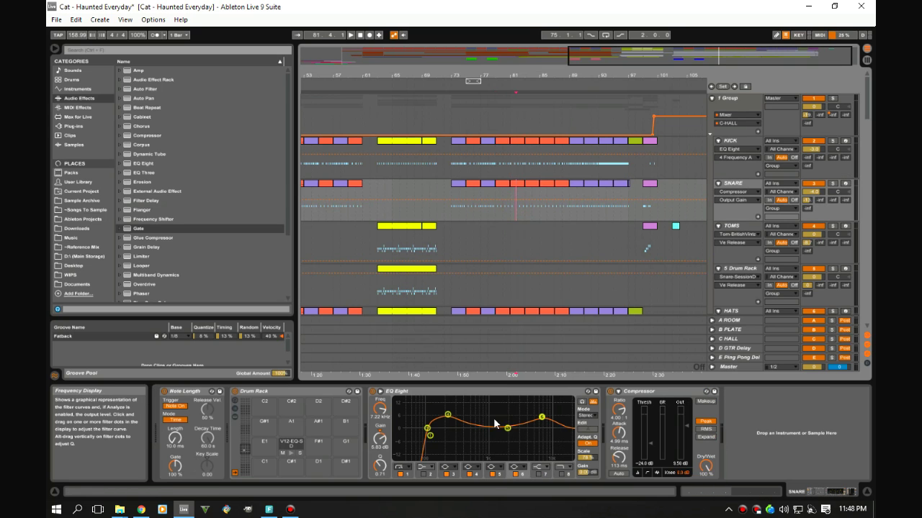
{"action": "left_click", "coordinate": [448, 416]}
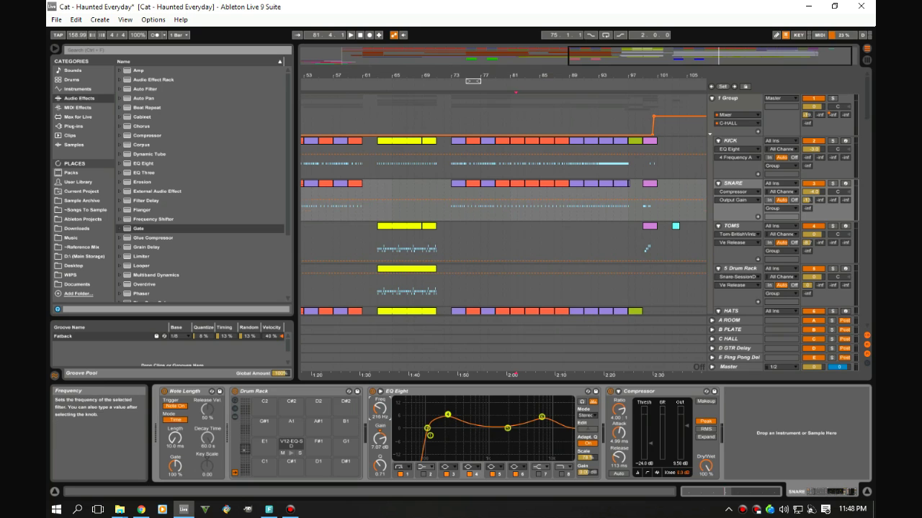
{"action": "left_click", "coordinate": [526, 159]}
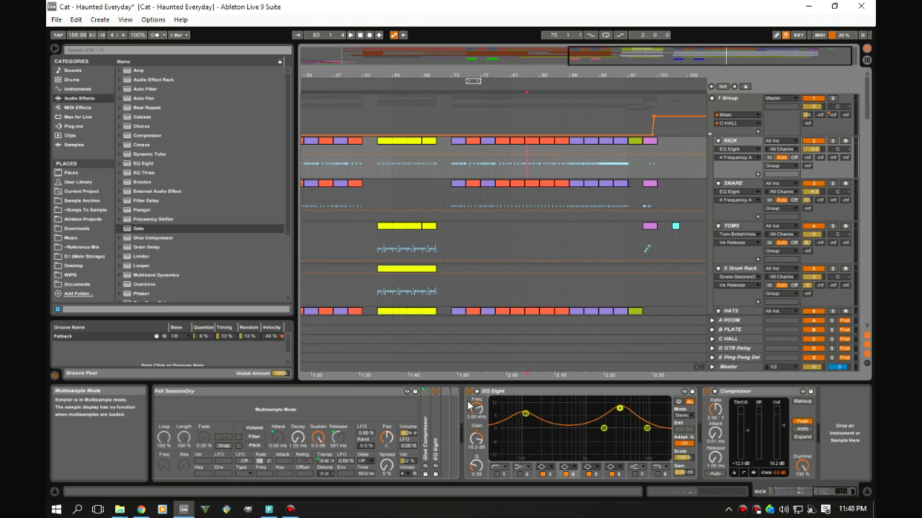
{"action": "left_click", "coordinate": [525, 414]}
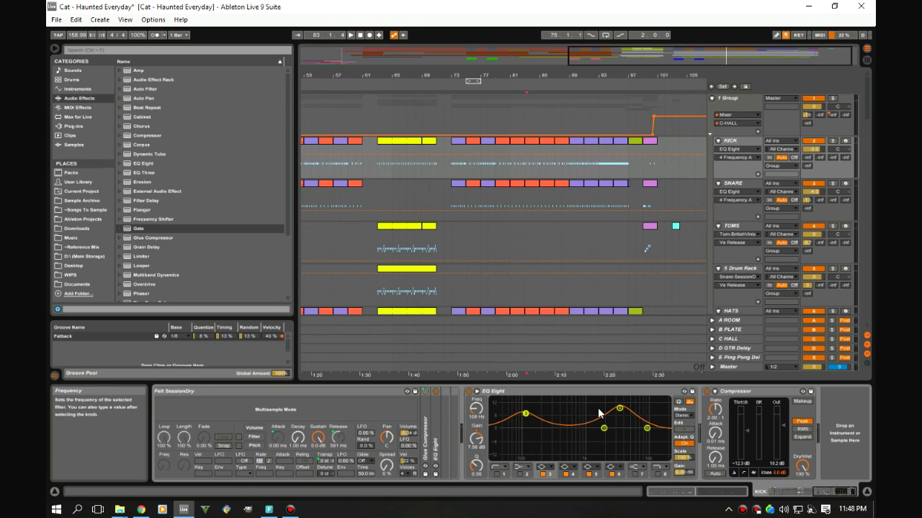
{"action": "left_click", "coordinate": [574, 209]}
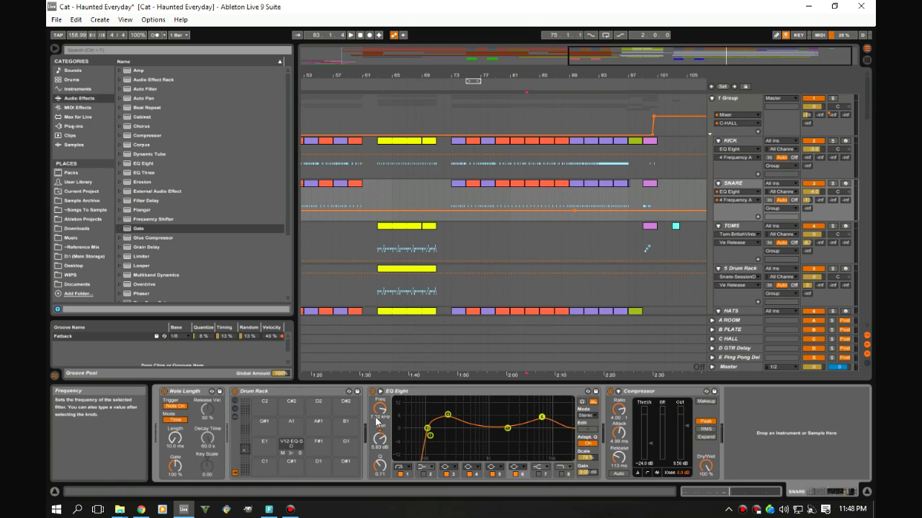
{"action": "left_click", "coordinate": [576, 167]}
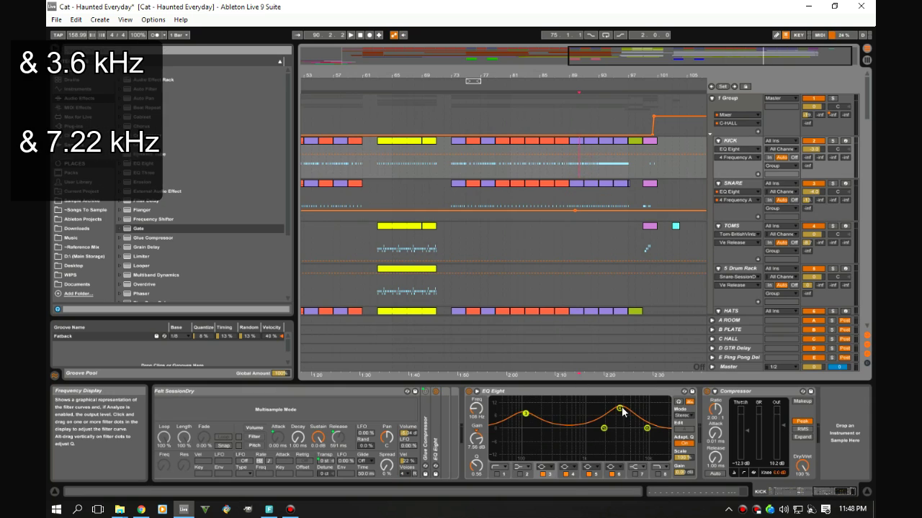
Step: Solo SNARE and KICK, and select bars 81–89 on the KICK track
{"action": "left_click", "coordinate": [833, 185]}
{"action": "left_click", "coordinate": [832, 141], "text": "ctrl"}
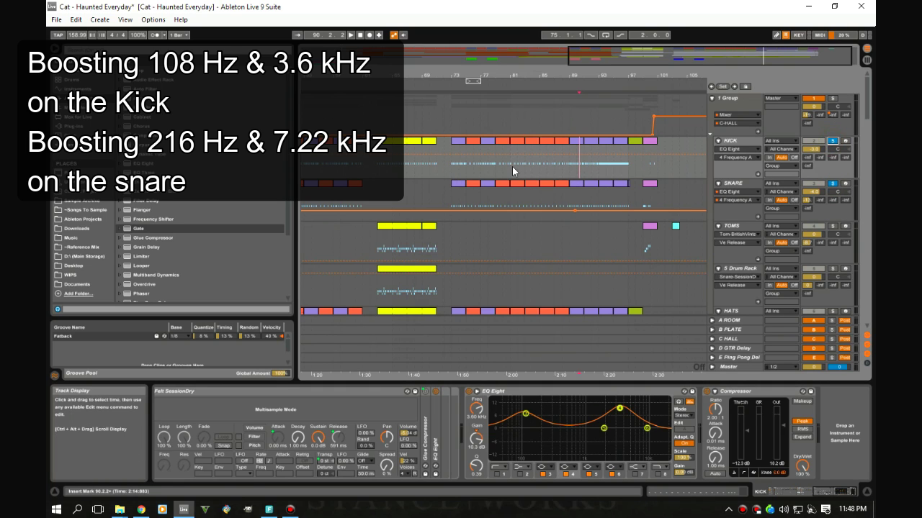
{"action": "left_click_drag", "start_coordinate": [510, 162], "coordinate": [564, 171]}
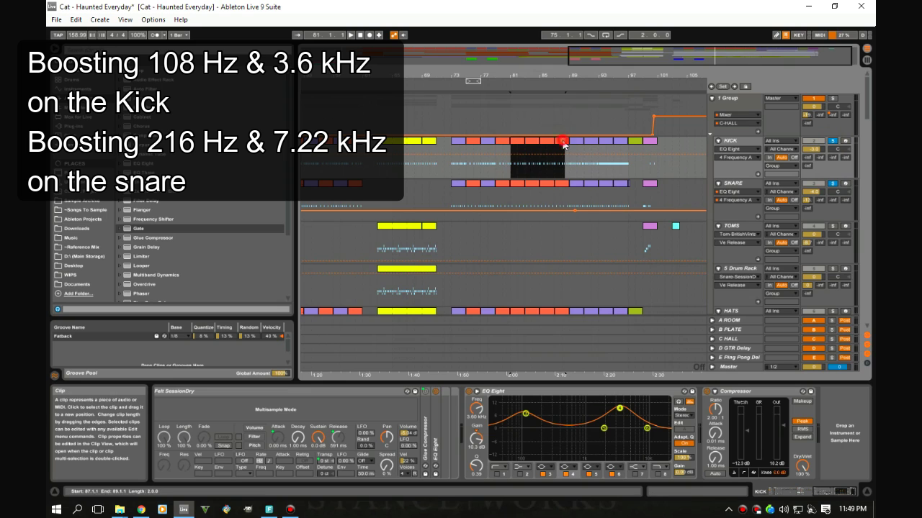
{"action": "left_click", "coordinate": [519, 143]}
{"action": "left_click", "coordinate": [568, 142]}
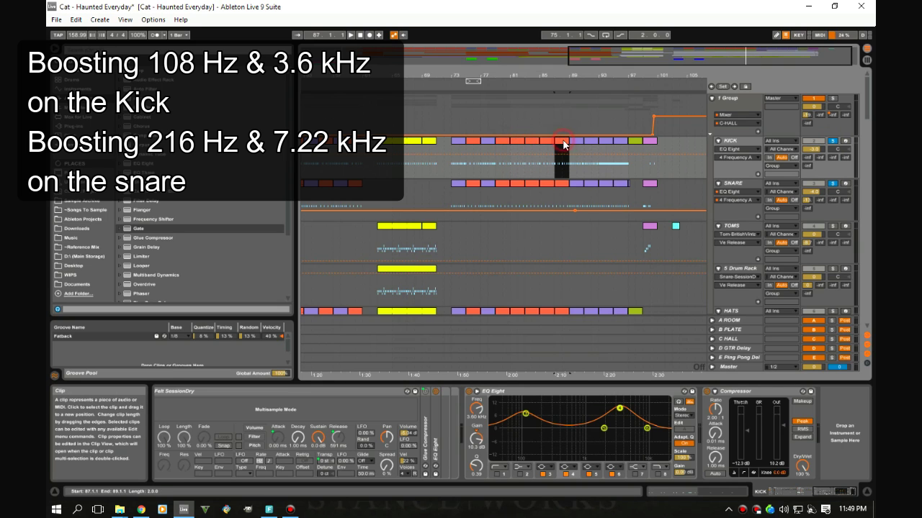
{"action": "left_click", "coordinate": [514, 142], "text": "shift"}
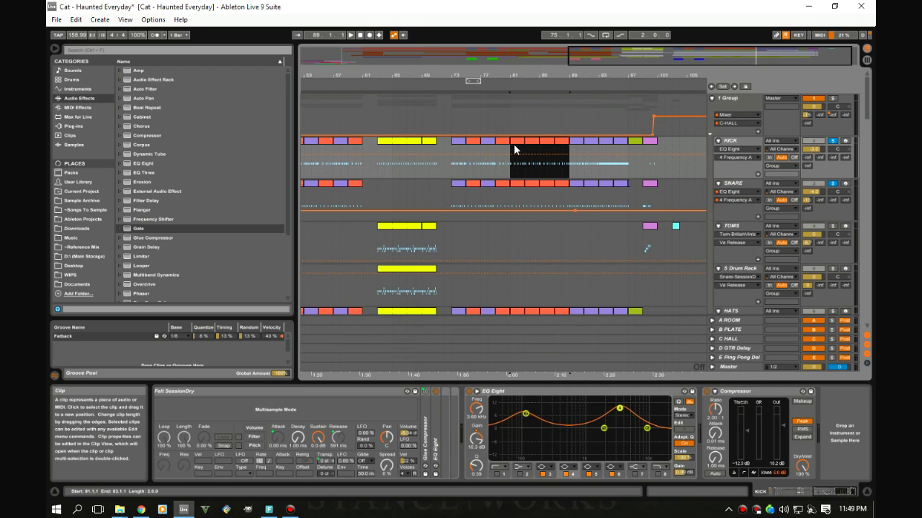
Step: Loop bars 81–89 and play, bypassing the kick's EQ Eight and the snare's EQ Eight and Compressor
{"action": "key", "text": "ctrl+l"}
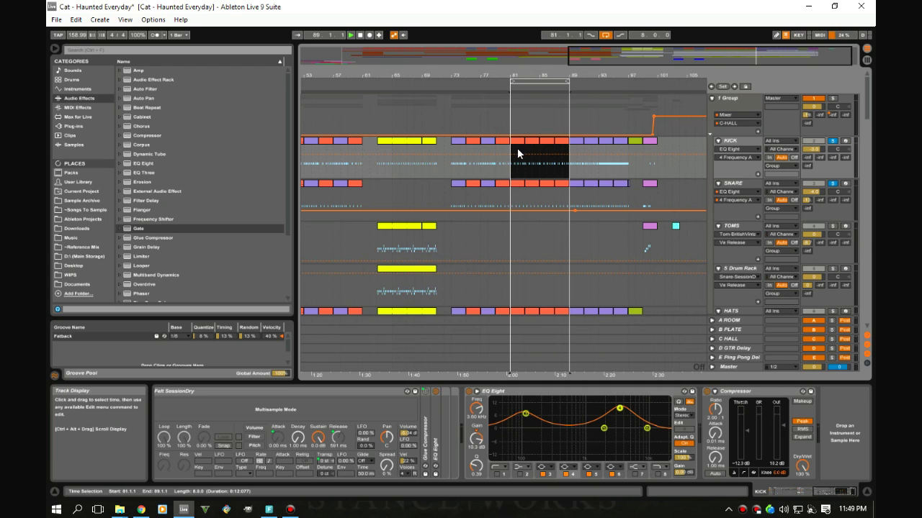
{"action": "key", "text": "space"}
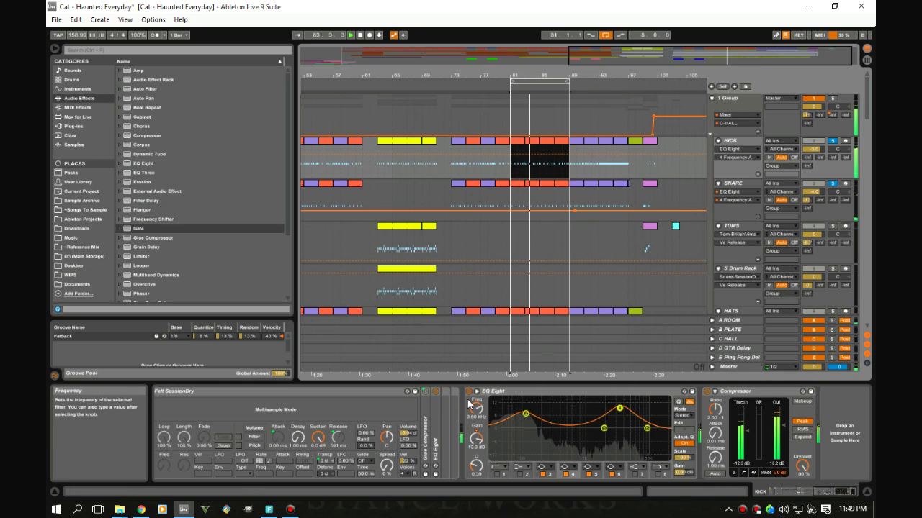
{"action": "left_click", "coordinate": [468, 392]}
{"action": "left_click", "coordinate": [520, 212]}
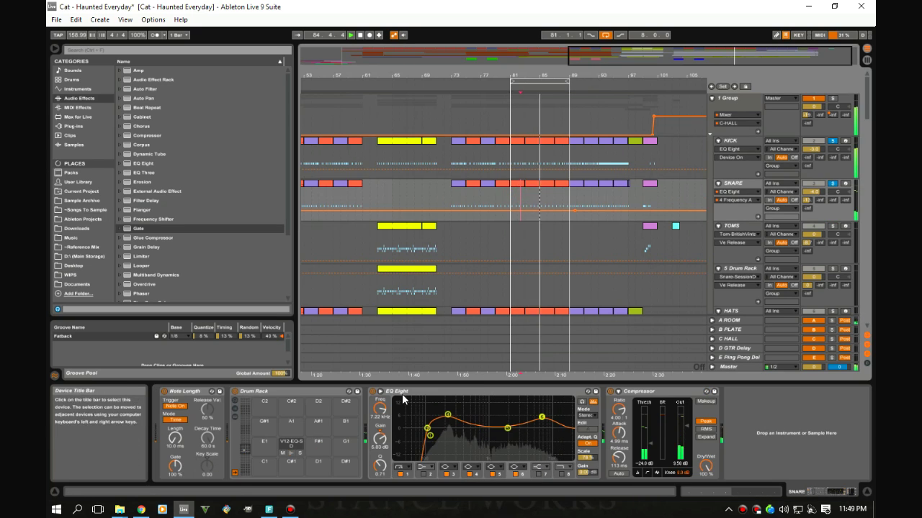
{"action": "left_click", "coordinate": [373, 393]}
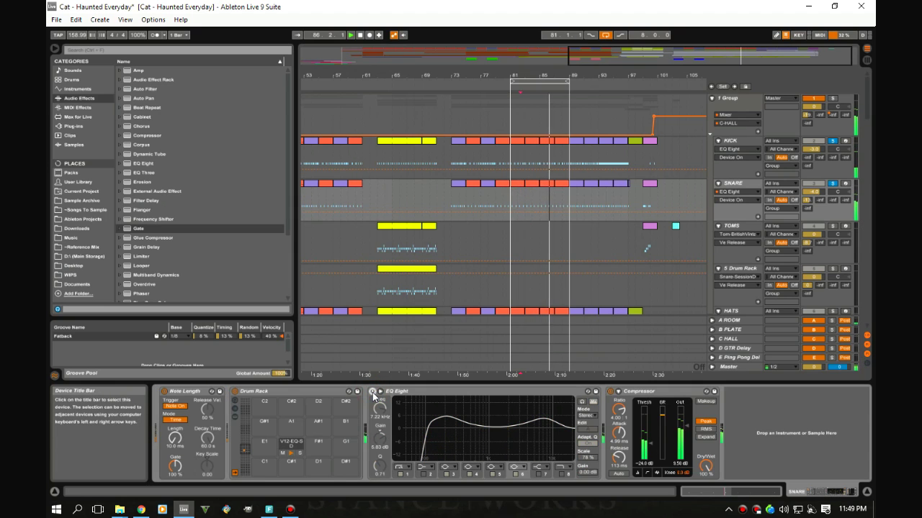
{"action": "left_click", "coordinate": [610, 391]}
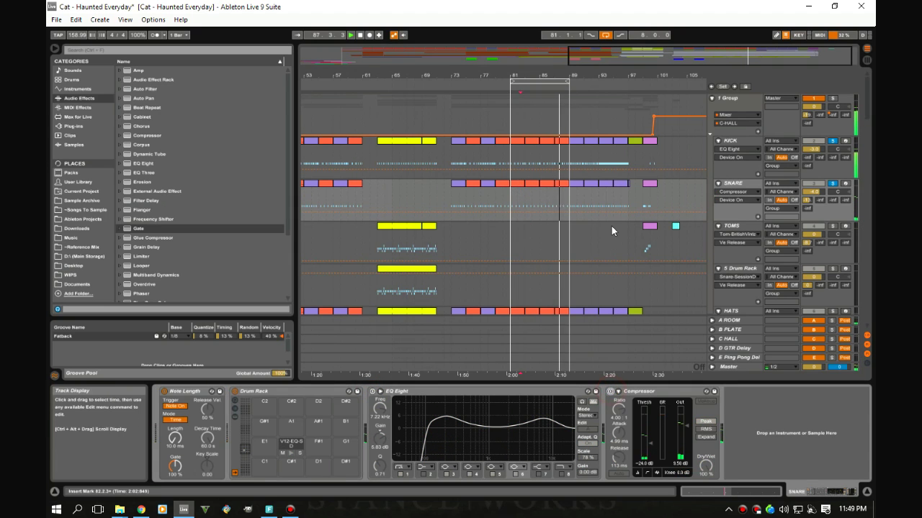
Step: Turn the kick's EQ Eight and the snare's EQ Eight and Compressor back on
{"action": "left_click", "coordinate": [609, 162]}
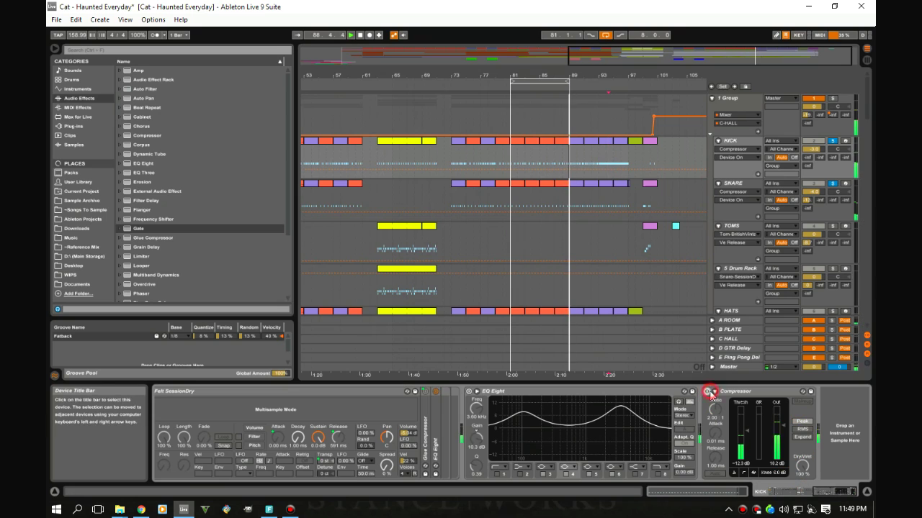
{"action": "left_click", "coordinate": [469, 391]}
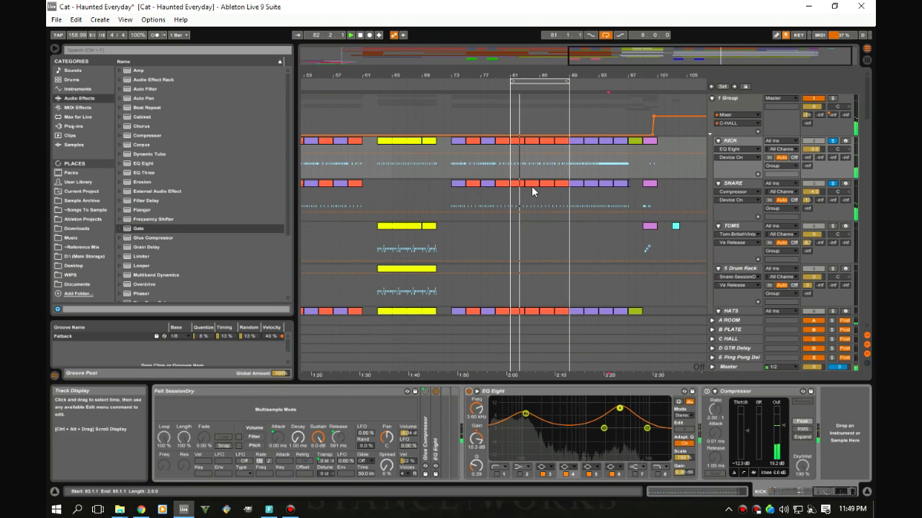
{"action": "left_click", "coordinate": [523, 193]}
{"action": "left_click", "coordinate": [388, 391]}
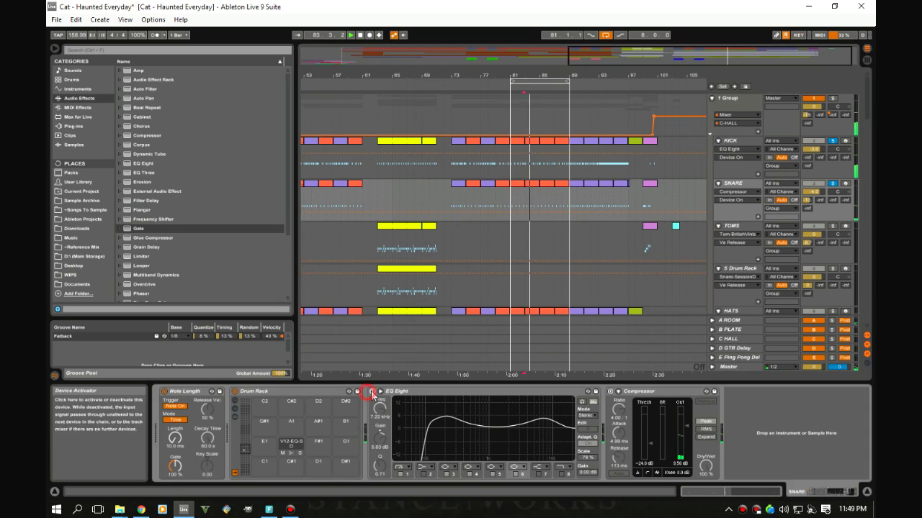
{"action": "left_click", "coordinate": [609, 391]}
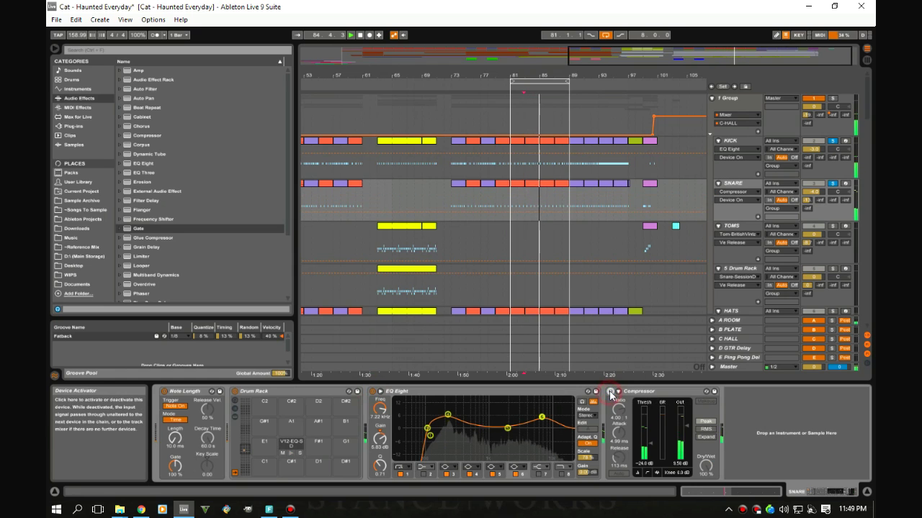
Step: Bypass the kick and snare EQ Eights again while the loop plays
{"action": "left_click", "coordinate": [582, 164]}
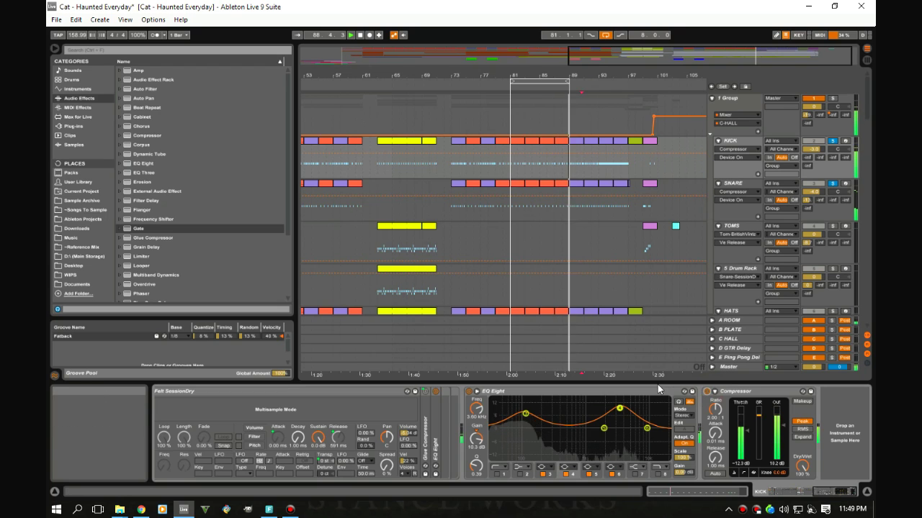
{"action": "left_click", "coordinate": [543, 394]}
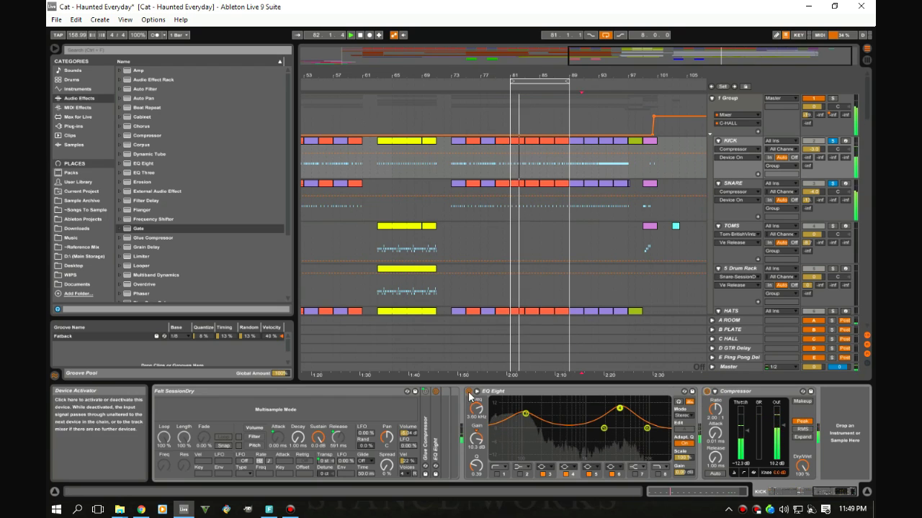
{"action": "left_click", "coordinate": [513, 208]}
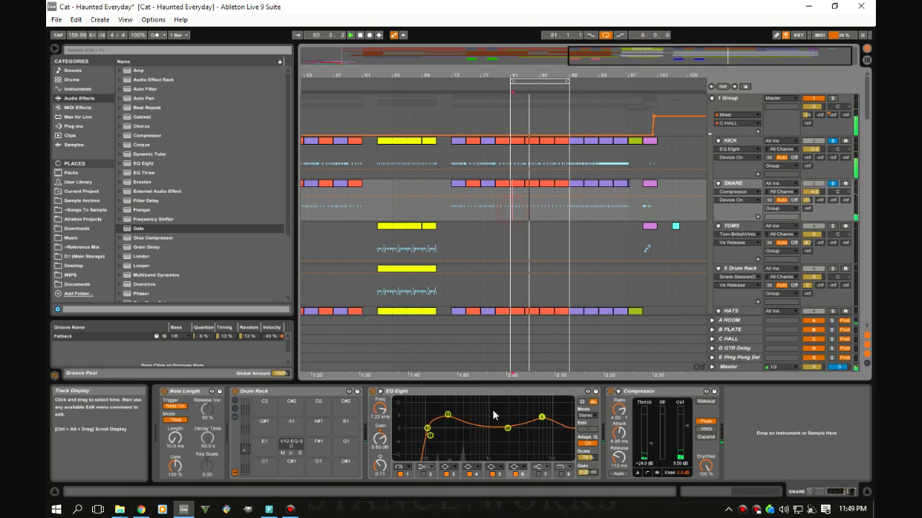
{"action": "left_click", "coordinate": [373, 393]}
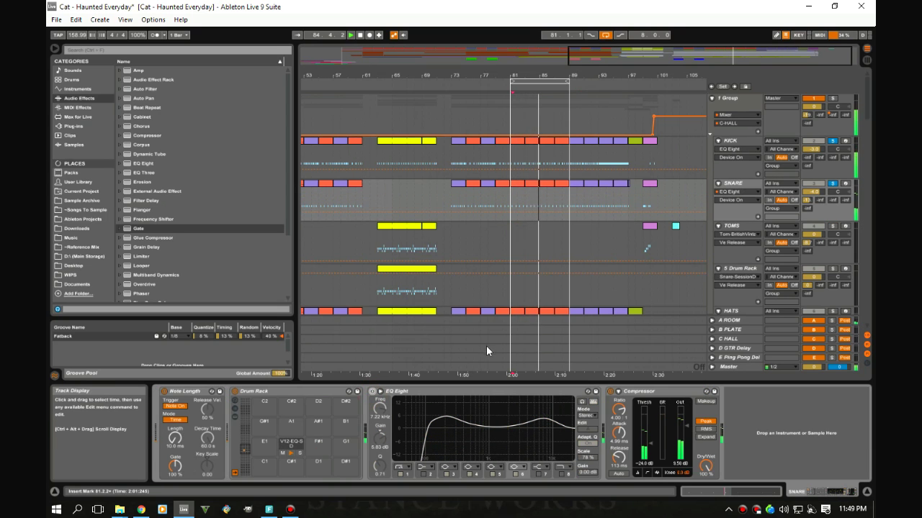
{"action": "left_click", "coordinate": [508, 210]}
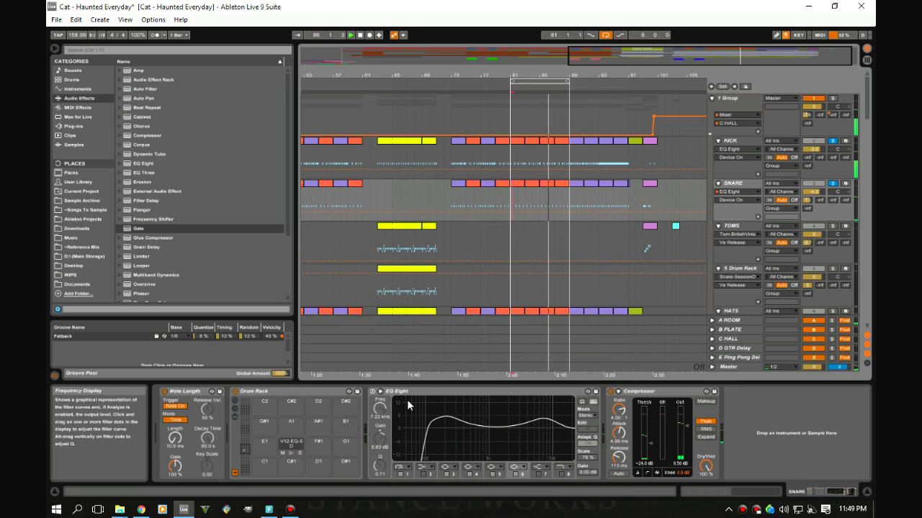
Step: Re-enable the kick's EQ Eight, solo 1 Group, and review the snare and kick device chains
{"action": "left_click", "coordinate": [523, 159]}
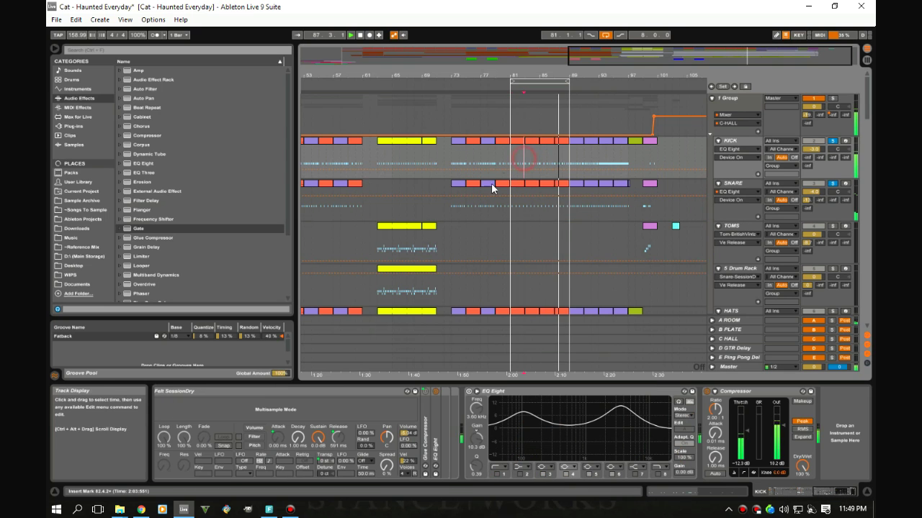
{"action": "left_click", "coordinate": [468, 392]}
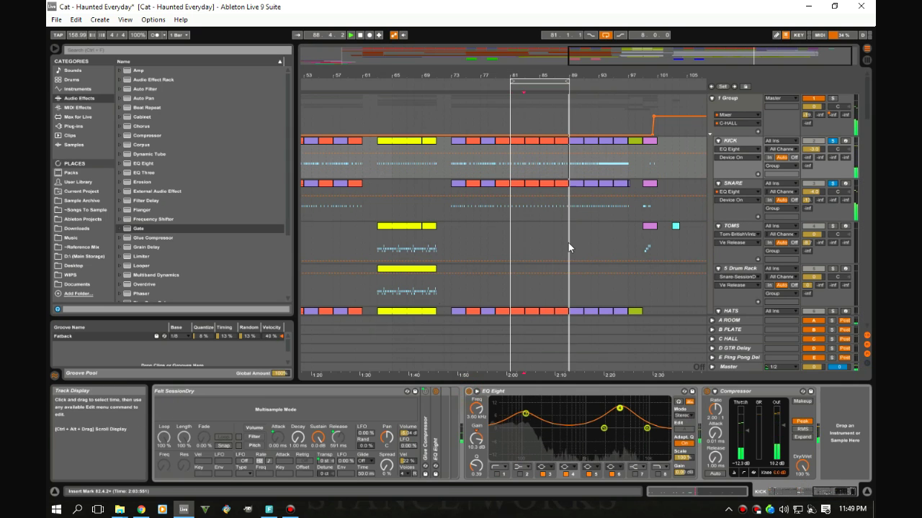
{"action": "left_click", "coordinate": [833, 98]}
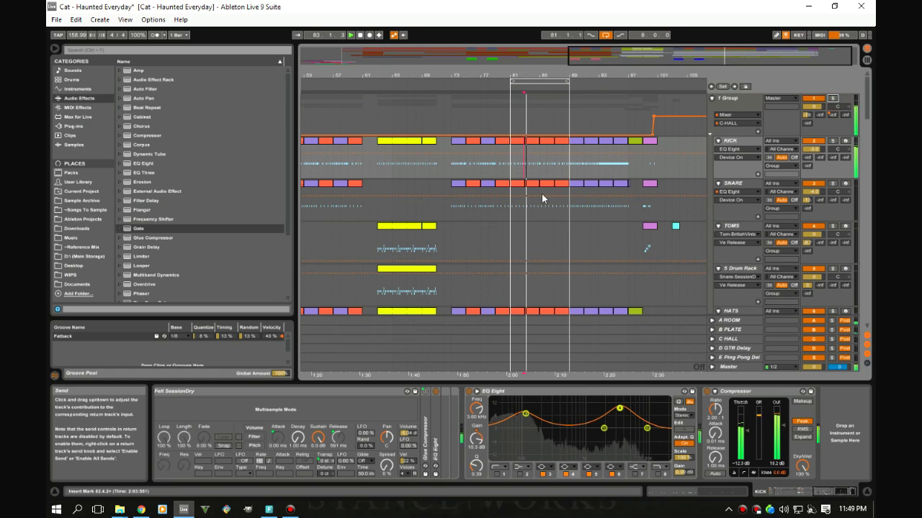
{"action": "left_click", "coordinate": [519, 142]}
{"action": "left_click", "coordinate": [530, 203]}
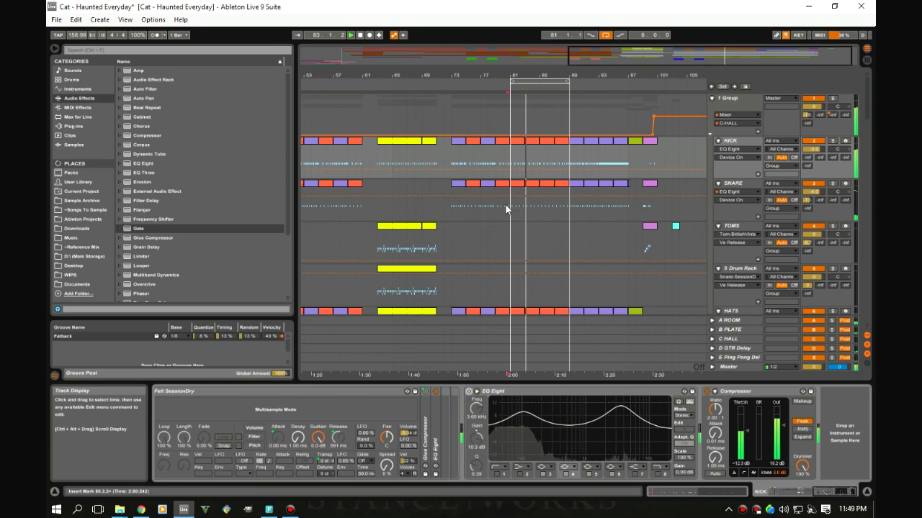
{"action": "left_click", "coordinate": [505, 204]}
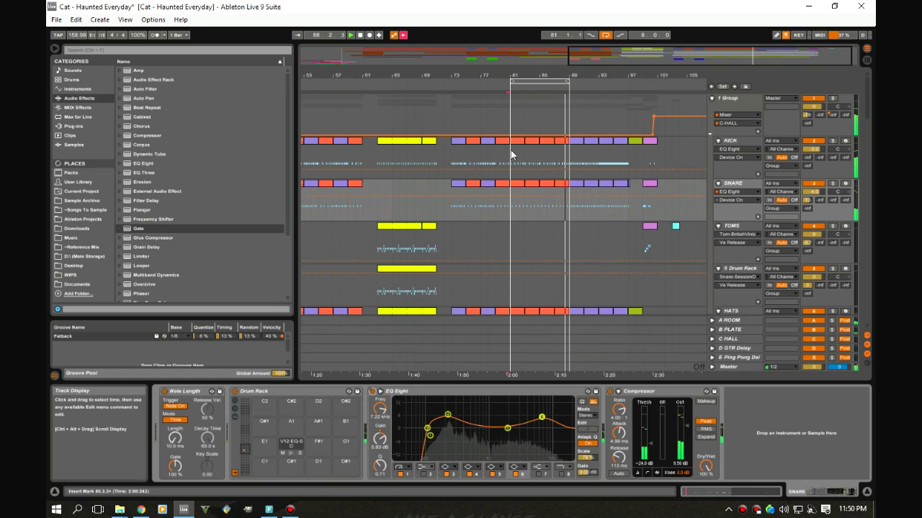
{"action": "left_click", "coordinate": [509, 152]}
{"action": "left_click", "coordinate": [469, 391]}
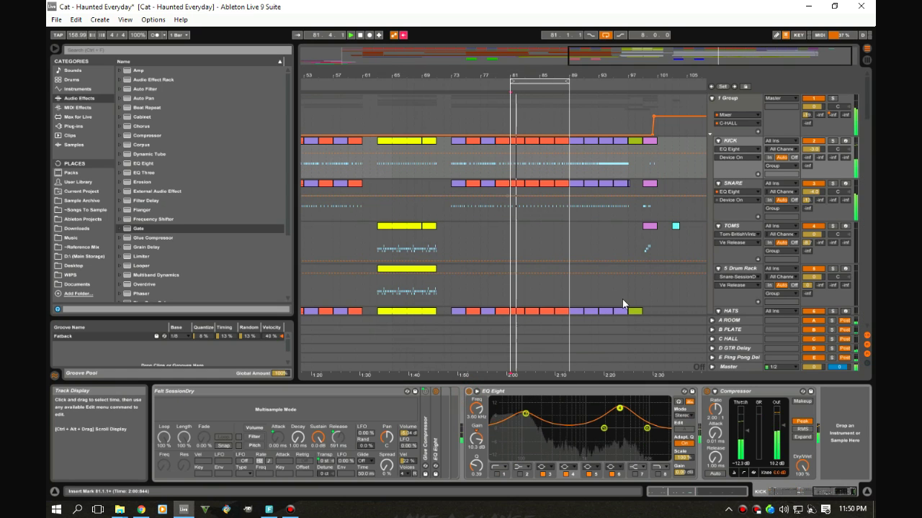